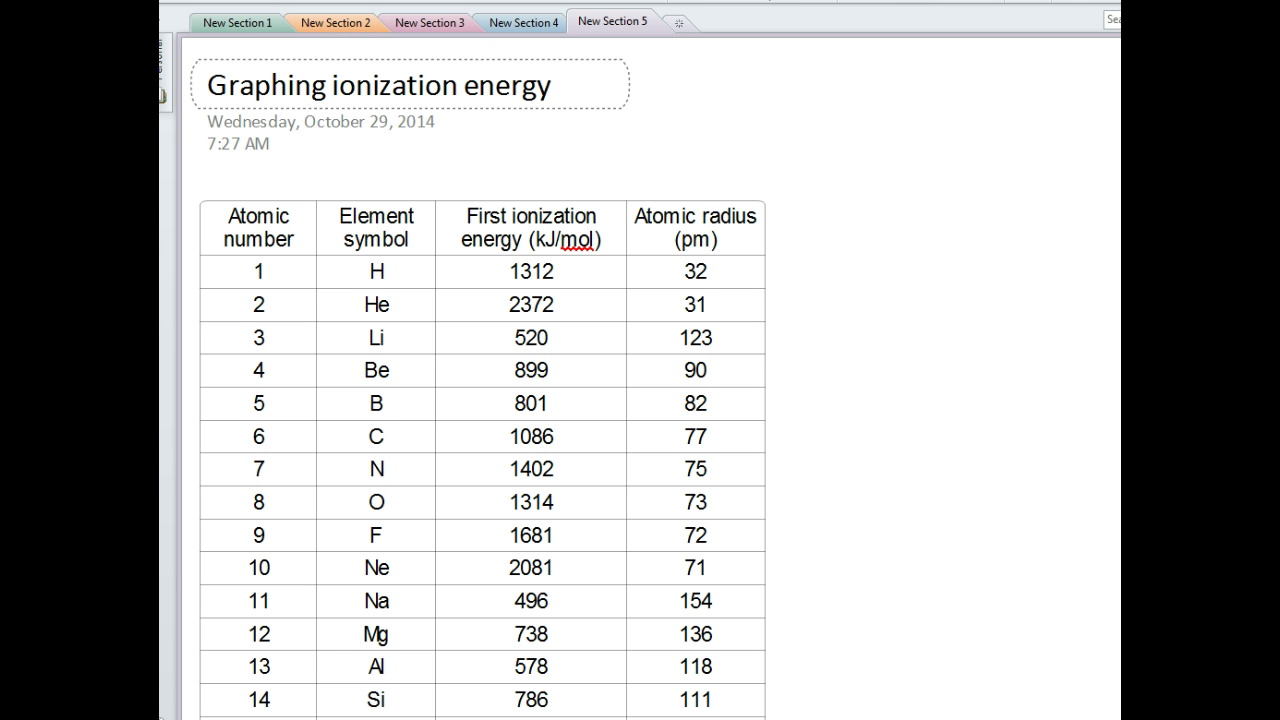
Tick the page title, circle and strike out Atomic radius, and check Atomic number and First ionization energy.
{"action": "mouse_move", "coordinate": [680, 78]}
{"action": "left_mouse_down"}
{"action": "mouse_move", "coordinate": [674, 101]}
{"action": "mouse_move", "coordinate": [741, 37]}
{"action": "left_mouse_up"}
{"action": "mouse_move", "coordinate": [690, 180]}
{"action": "left_mouse_down"}
{"action": "mouse_move", "coordinate": [630, 210]}
{"action": "mouse_move", "coordinate": [658, 255]}
{"action": "mouse_move", "coordinate": [775, 238]}
{"action": "mouse_move", "coordinate": [765, 198]}
{"action": "mouse_move", "coordinate": [686, 208]}
{"action": "left_mouse_up"}
{"action": "left_click_drag", "start_coordinate": [678, 252], "coordinate": [752, 198]}
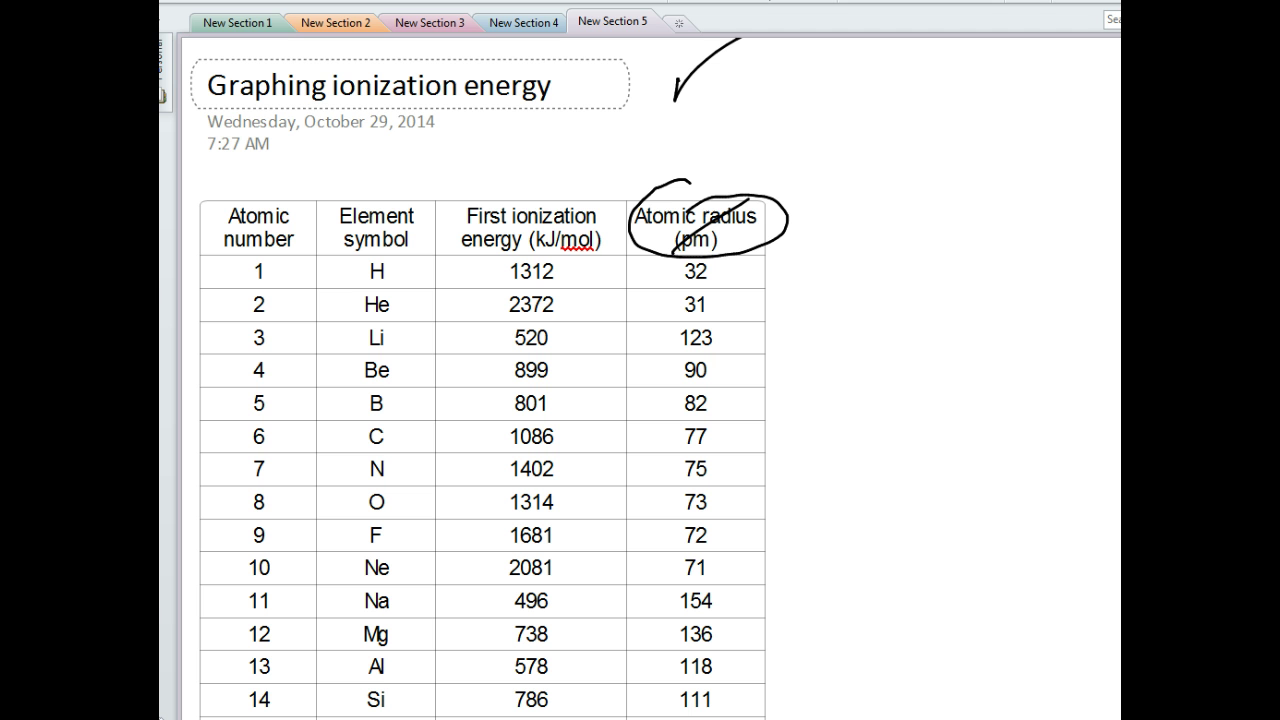
{"action": "left_click_drag", "start_coordinate": [247, 185], "coordinate": [293, 152]}
{"action": "left_click_drag", "start_coordinate": [514, 186], "coordinate": [560, 150]}
Place the text caret on a new line just below row 20 (Ca) of the table.
{"action": "scroll", "coordinate": [480, 400], "scroll_direction": "down", "scroll_amount": 5}
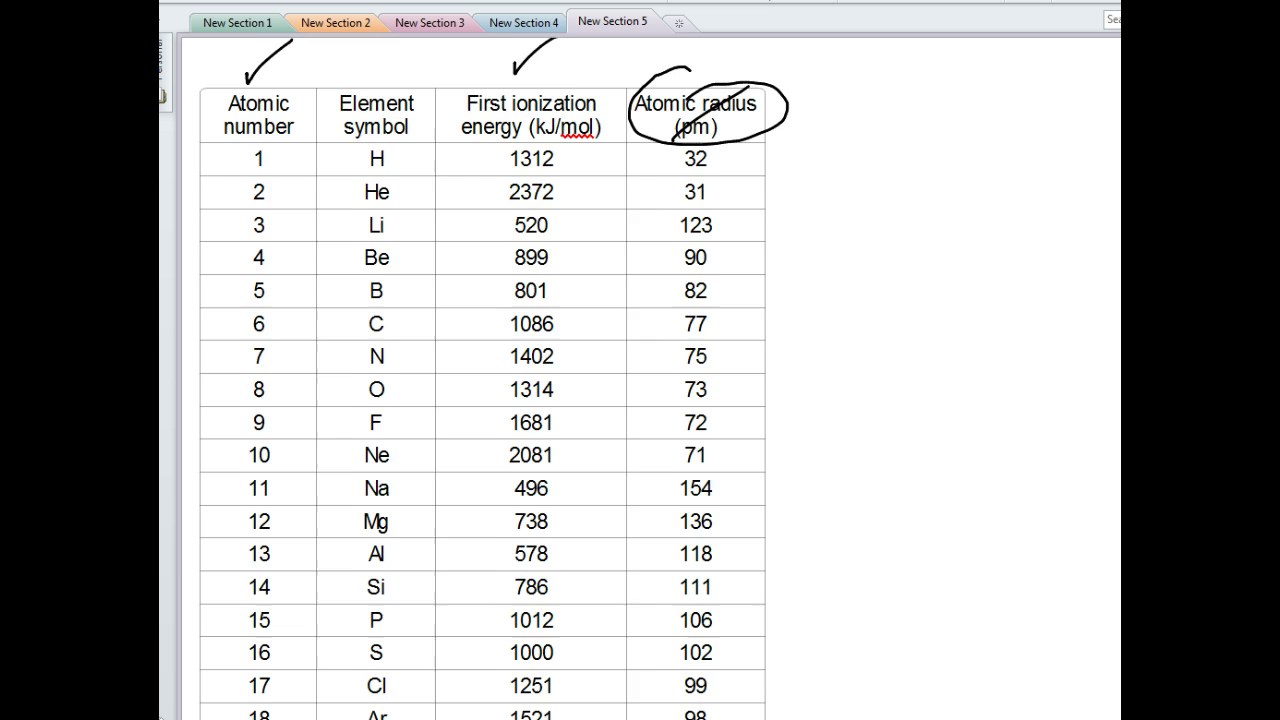
{"action": "scroll", "coordinate": [480, 400], "scroll_direction": "down", "scroll_amount": 2}
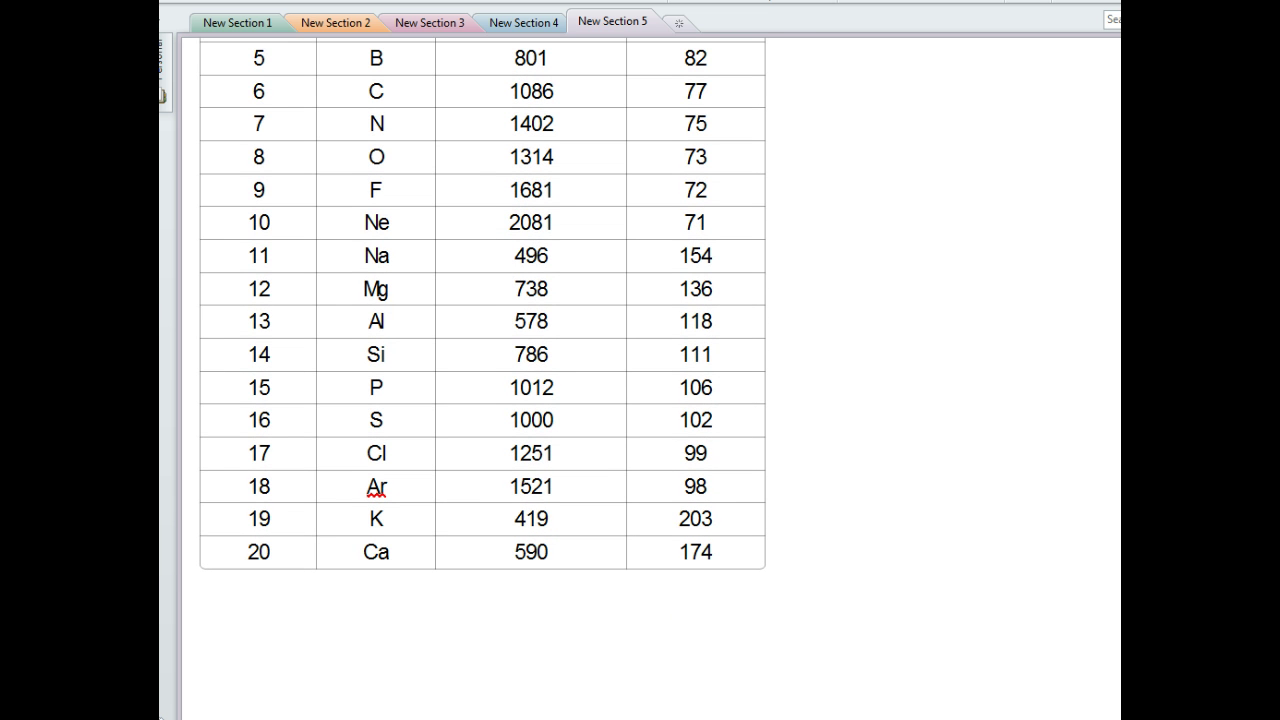
{"action": "left_click", "coordinate": [207, 609]}
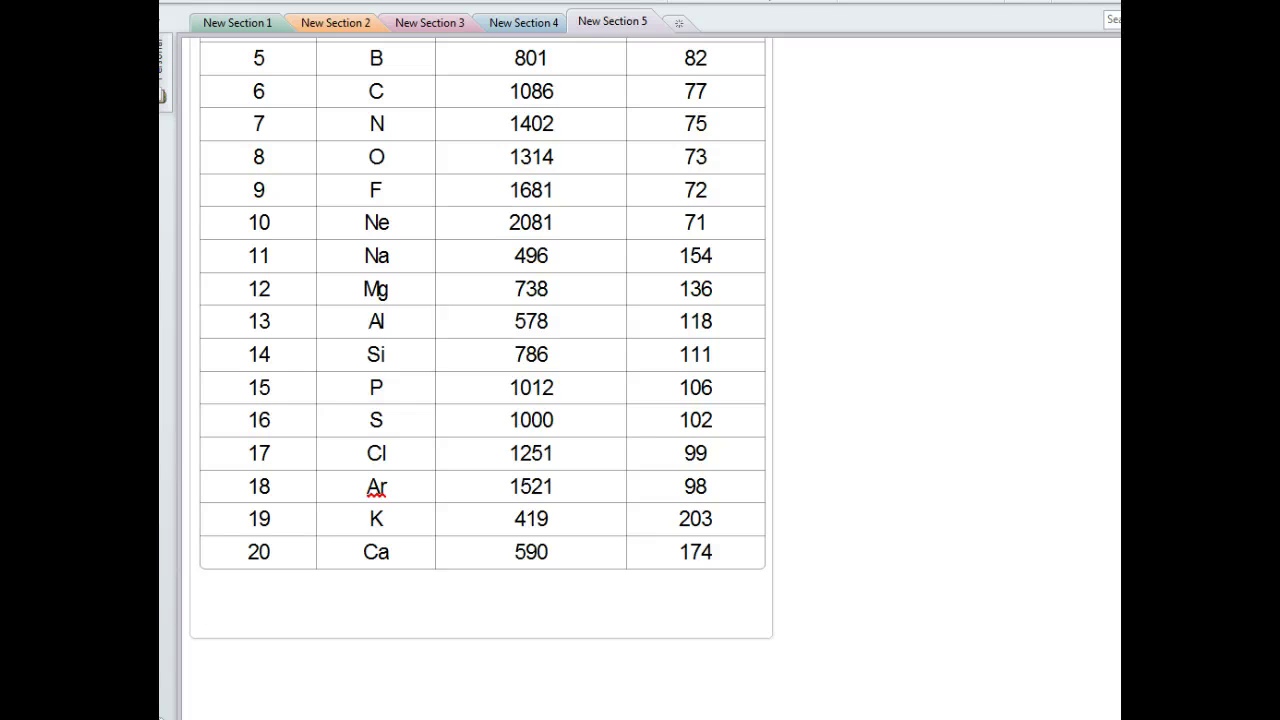
Add another empty line below the element table for the graph.
{"action": "key", "text": "Return"}
{"action": "key", "text": "Return"}
{"action": "key", "text": "Return"}
{"action": "key", "text": "Return"}
{"action": "key", "text": "Return"}
{"action": "key", "text": "Return"}
{"action": "key", "text": "Return"}
{"action": "key", "text": "Return"}
{"action": "key", "text": "Return"}
{"action": "key", "text": "Return"}
{"action": "key", "text": "Return"}
{"action": "key", "text": "Return"}
{"action": "key", "text": "Return"}
{"action": "key", "text": "Return"}
{"action": "key", "text": "Return"}
{"action": "key", "text": "Return"}
{"action": "key", "text": "Return"}
{"action": "key", "text": "Return"}
{"action": "key", "text": "Return"}
{"action": "key", "text": "Return"}
{"action": "key", "text": "Return"}
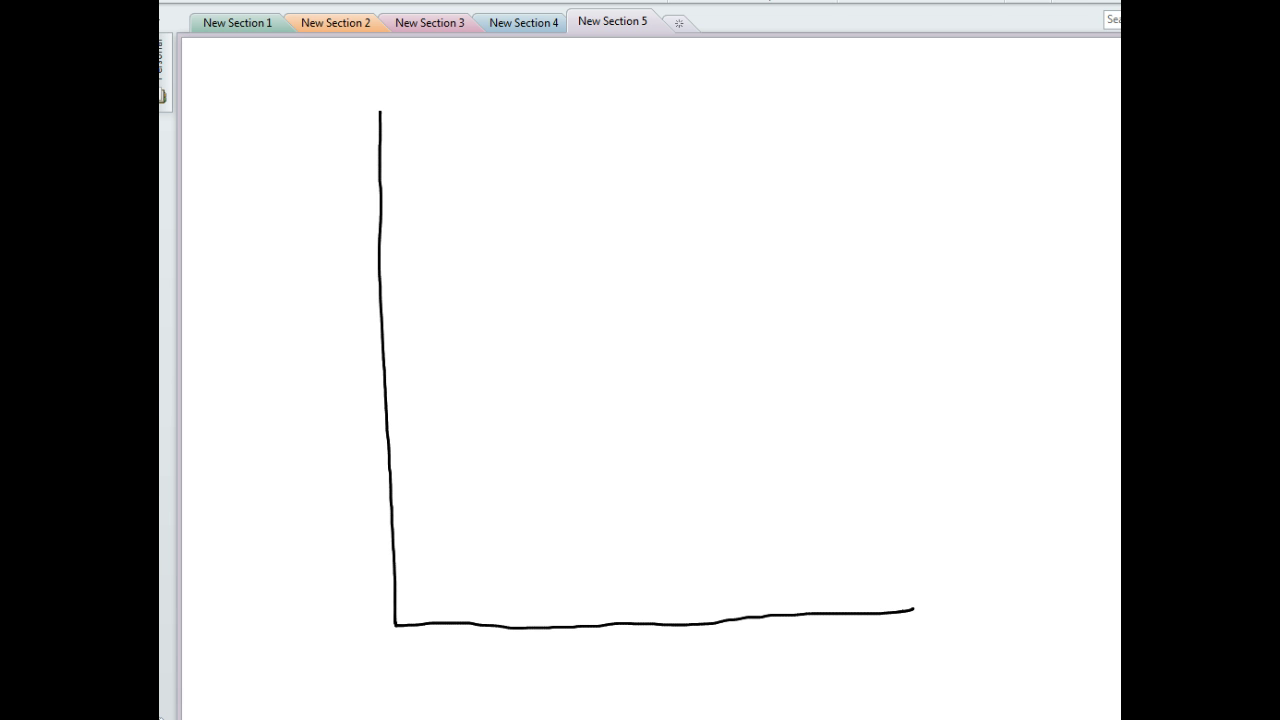
Handwrite 'First ionization energy (kJ/mol)' beside the vertical axis.
{"action": "mouse_move", "coordinate": [210, 250]}
{"action": "left_mouse_down"}
{"action": "mouse_move", "coordinate": [214, 302]}
{"action": "mouse_move", "coordinate": [226, 236]}
{"action": "left_mouse_up"}
{"action": "left_click_drag", "start_coordinate": [206, 272], "coordinate": [222, 266]}
{"action": "left_click_drag", "start_coordinate": [228, 276], "coordinate": [240, 266]}
{"action": "left_click_drag", "start_coordinate": [248, 258], "coordinate": [255, 272]}
{"action": "left_click_drag", "start_coordinate": [248, 260], "coordinate": [262, 254]}
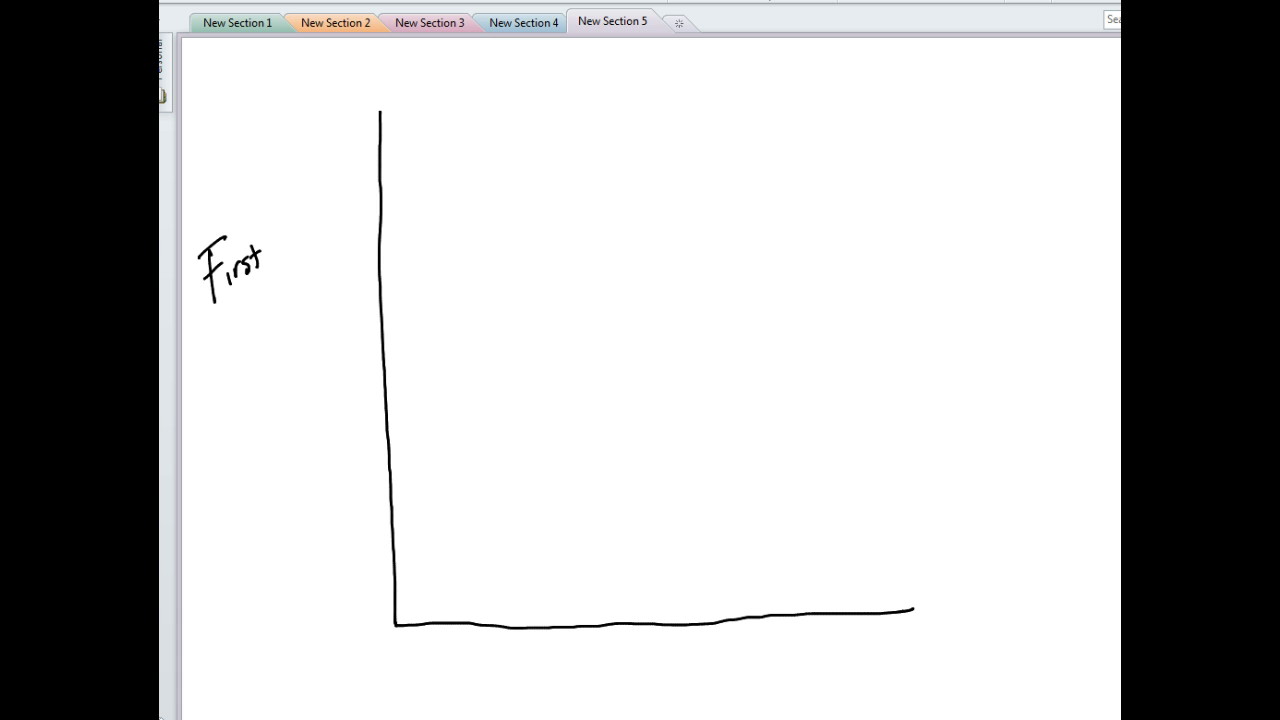
{"action": "left_click_drag", "start_coordinate": [229, 320], "coordinate": [318, 268]}
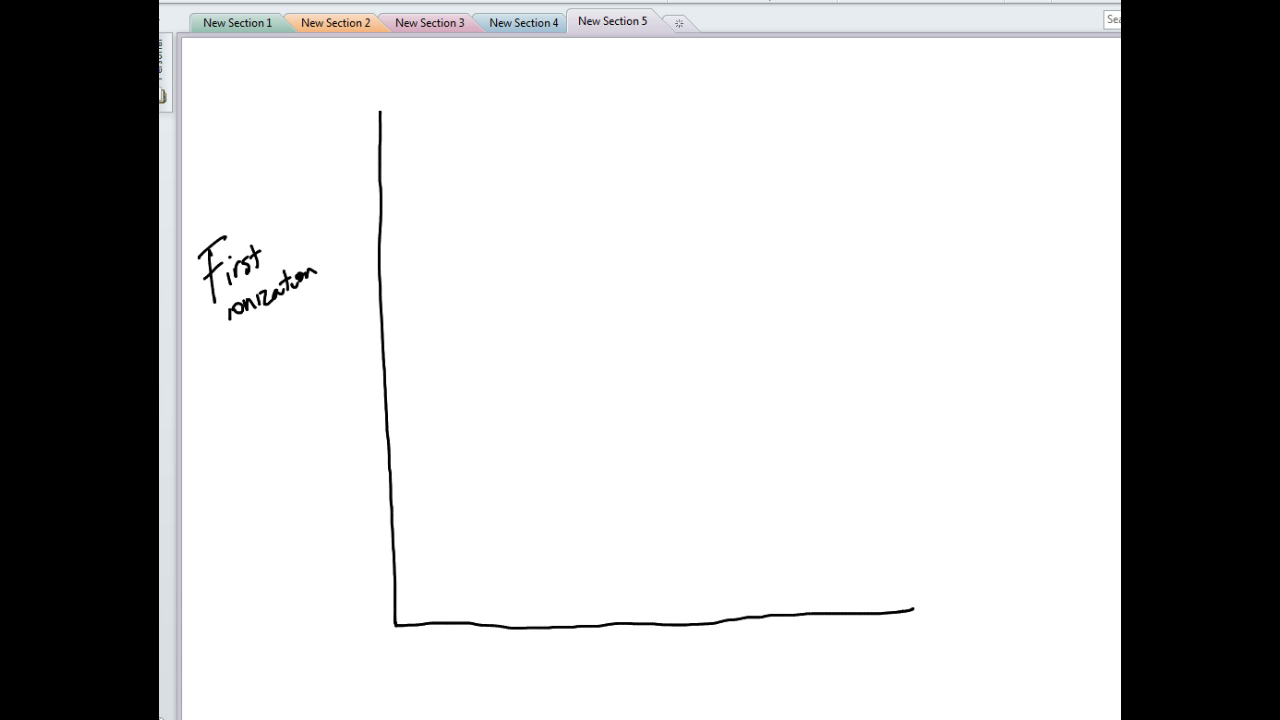
{"action": "mouse_move", "coordinate": [205, 351]}
{"action": "left_mouse_down"}
{"action": "mouse_move", "coordinate": [257, 333]}
{"action": "mouse_move", "coordinate": [288, 334]}
{"action": "left_mouse_up"}
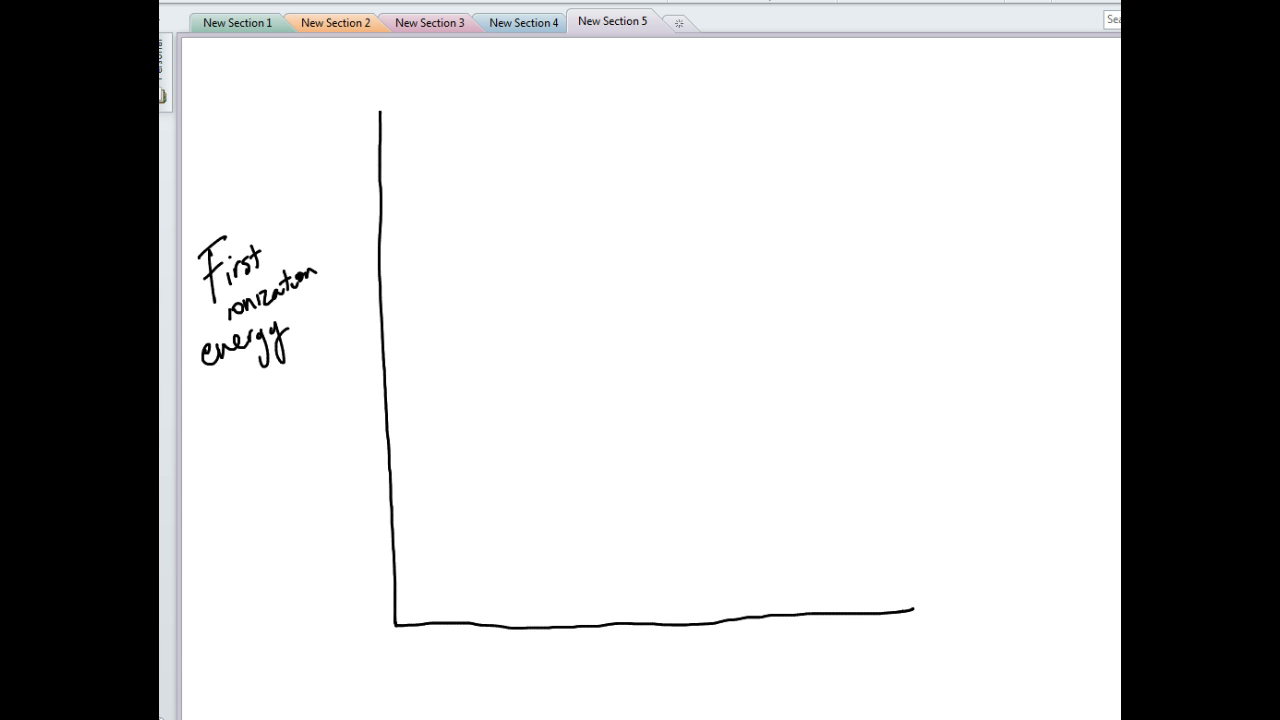
{"action": "mouse_move", "coordinate": [218, 392]}
{"action": "left_mouse_down"}
{"action": "mouse_move", "coordinate": [252, 396]}
{"action": "mouse_move", "coordinate": [262, 441]}
{"action": "mouse_move", "coordinate": [270, 416]}
{"action": "mouse_move", "coordinate": [306, 410]}
{"action": "mouse_move", "coordinate": [209, 392]}
{"action": "mouse_move", "coordinate": [232, 443]}
{"action": "left_mouse_up"}
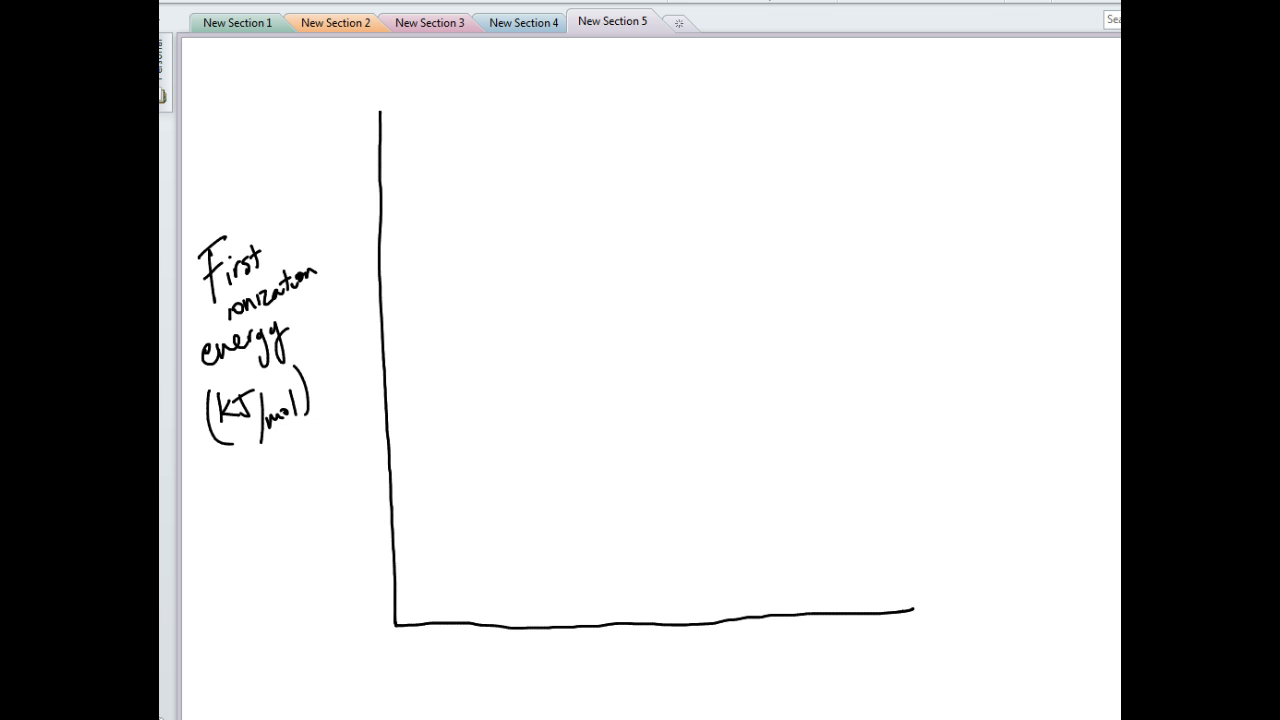
Handwrite 'Atomic #' under the horizontal axis.
{"action": "mouse_move", "coordinate": [608, 650]}
{"action": "left_mouse_down"}
{"action": "mouse_move", "coordinate": [602, 676]}
{"action": "mouse_move", "coordinate": [622, 688]}
{"action": "mouse_move", "coordinate": [667, 676]}
{"action": "mouse_move", "coordinate": [684, 688]}
{"action": "left_mouse_up"}
{"action": "mouse_move", "coordinate": [704, 678]}
{"action": "left_mouse_down"}
{"action": "mouse_move", "coordinate": [704, 690]}
{"action": "mouse_move", "coordinate": [729, 690]}
{"action": "left_mouse_up"}
{"action": "mouse_move", "coordinate": [744, 656]}
{"action": "left_mouse_down"}
{"action": "mouse_move", "coordinate": [740, 694]}
{"action": "mouse_move", "coordinate": [750, 670]}
{"action": "left_mouse_up"}
{"action": "left_click_drag", "start_coordinate": [722, 690], "coordinate": [752, 688]}
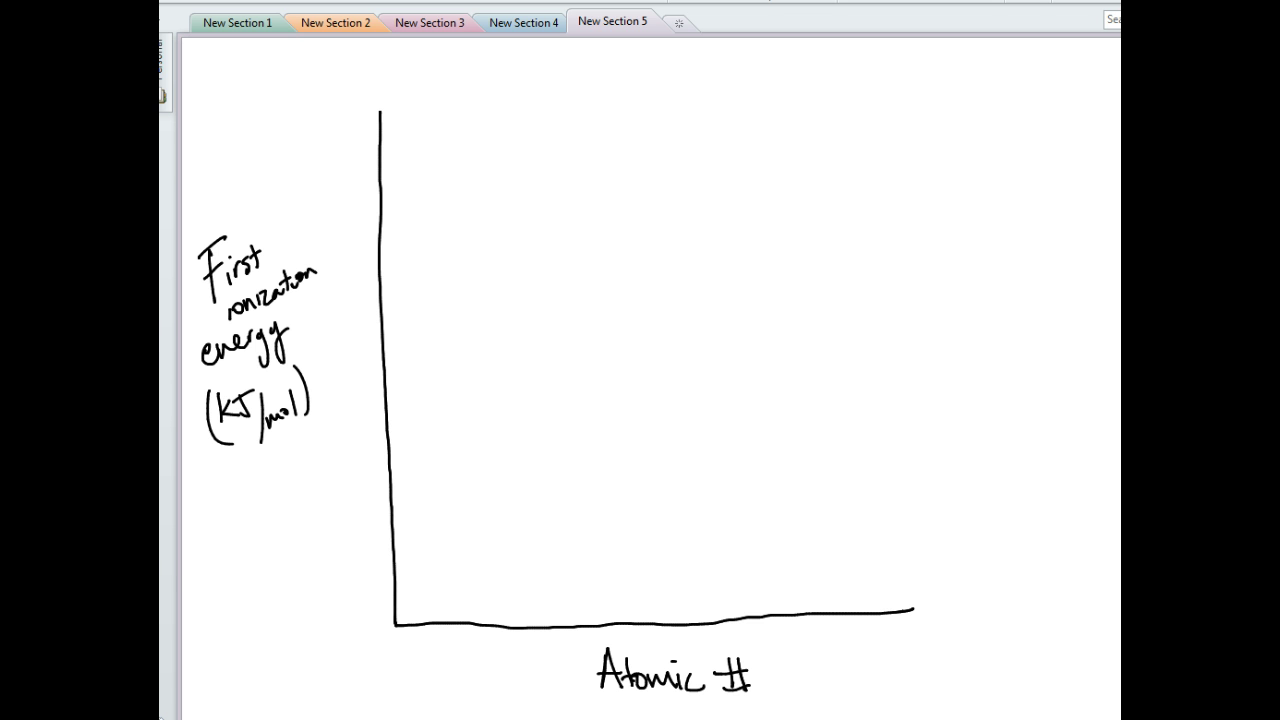
Mark the x-axis with ticks labelled 1 through 5 and 20 at the end.
{"action": "mouse_move", "coordinate": [396, 597]}
{"action": "left_mouse_down"}
{"action": "mouse_move", "coordinate": [431, 612]}
{"action": "mouse_move", "coordinate": [431, 662]}
{"action": "left_mouse_up"}
{"action": "mouse_move", "coordinate": [432, 590]}
{"action": "left_mouse_down"}
{"action": "mouse_move", "coordinate": [470, 590]}
{"action": "mouse_move", "coordinate": [465, 657]}
{"action": "mouse_move", "coordinate": [511, 635]}
{"action": "mouse_move", "coordinate": [510, 664]}
{"action": "mouse_move", "coordinate": [566, 655]}
{"action": "left_mouse_up"}
{"action": "left_click_drag", "start_coordinate": [562, 645], "coordinate": [562, 666]}
{"action": "mouse_move", "coordinate": [595, 622]}
{"action": "left_mouse_down"}
{"action": "mouse_move", "coordinate": [592, 656]}
{"action": "mouse_move", "coordinate": [604, 637]}
{"action": "left_mouse_up"}
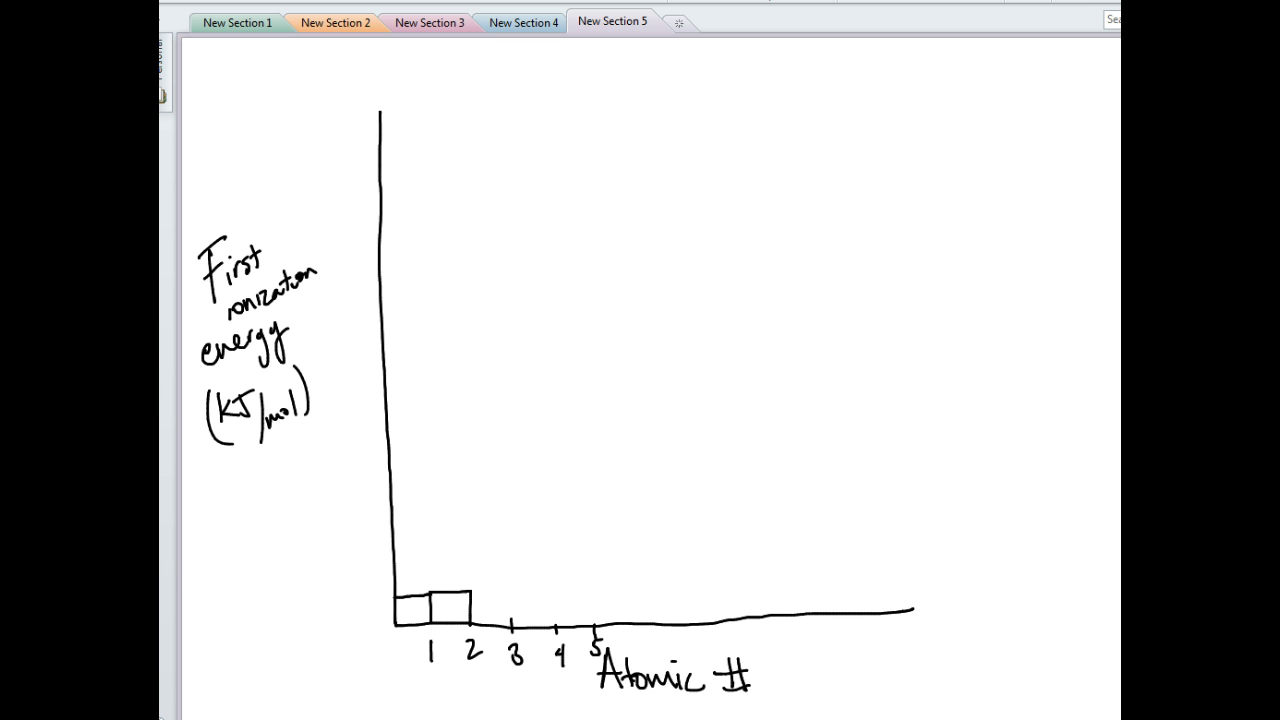
{"action": "mouse_move", "coordinate": [912, 593]}
{"action": "left_mouse_down"}
{"action": "mouse_move", "coordinate": [920, 650]}
{"action": "mouse_move", "coordinate": [927, 641]}
{"action": "left_mouse_up"}
Label the y-axis ticks 100, 200 and 300.
{"action": "mouse_move", "coordinate": [338, 592]}
{"action": "left_mouse_down"}
{"action": "mouse_move", "coordinate": [339, 610]}
{"action": "mouse_move", "coordinate": [401, 557]}
{"action": "left_mouse_up"}
{"action": "mouse_move", "coordinate": [324, 555]}
{"action": "left_mouse_down"}
{"action": "mouse_move", "coordinate": [336, 567]}
{"action": "mouse_move", "coordinate": [344, 557]}
{"action": "left_mouse_up"}
{"action": "left_click_drag", "start_coordinate": [361, 556], "coordinate": [400, 518]}
{"action": "left_click_drag", "start_coordinate": [321, 510], "coordinate": [322, 531]}
{"action": "left_click_drag", "start_coordinate": [343, 513], "coordinate": [359, 519]}
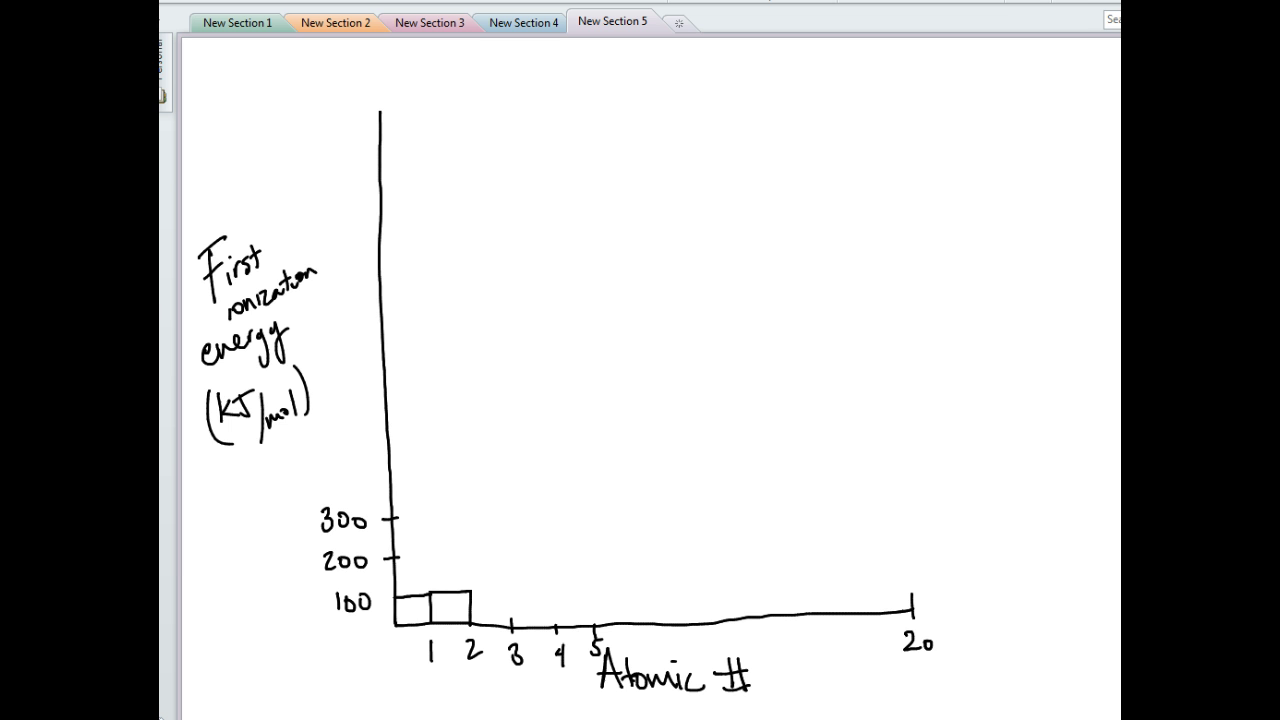
Check off helium's 2372 ionization energy in the table.
{"action": "scroll", "coordinate": [494, 377], "scroll_direction": "up", "scroll_amount": 10}
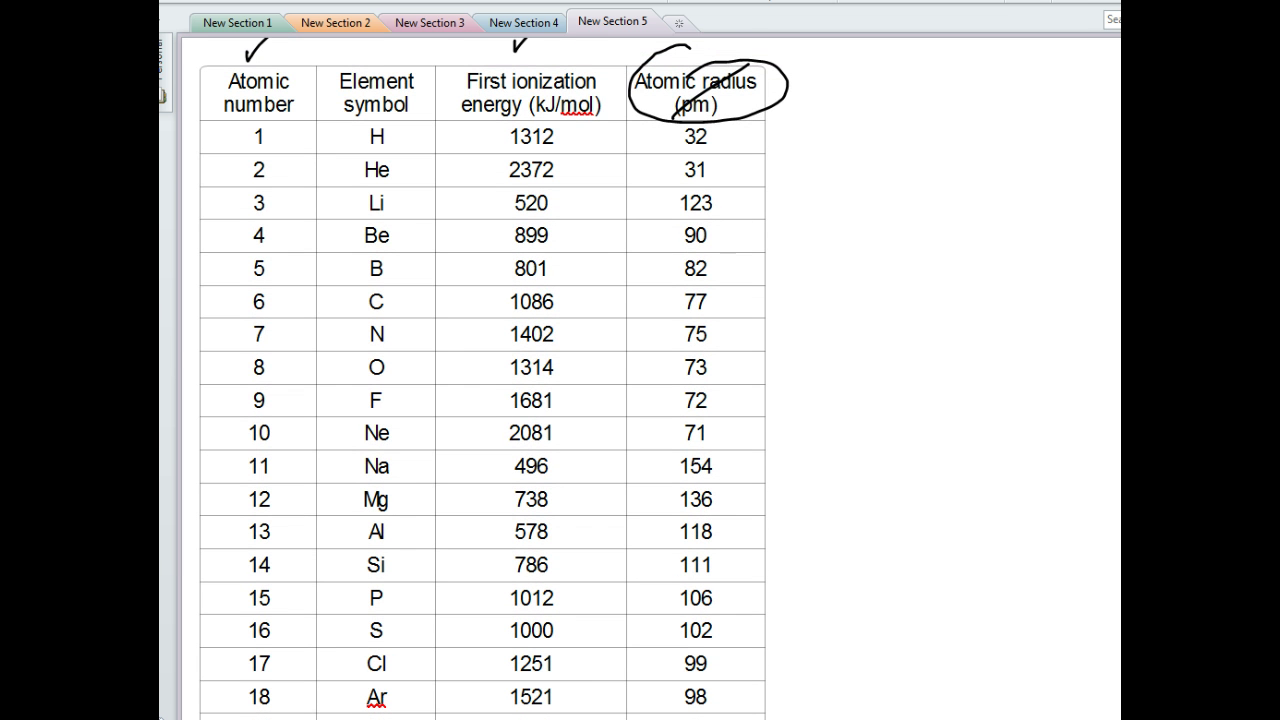
{"action": "left_click_drag", "start_coordinate": [569, 169], "coordinate": [598, 166]}
{"action": "scroll", "coordinate": [494, 377], "scroll_direction": "down", "scroll_amount": 10}
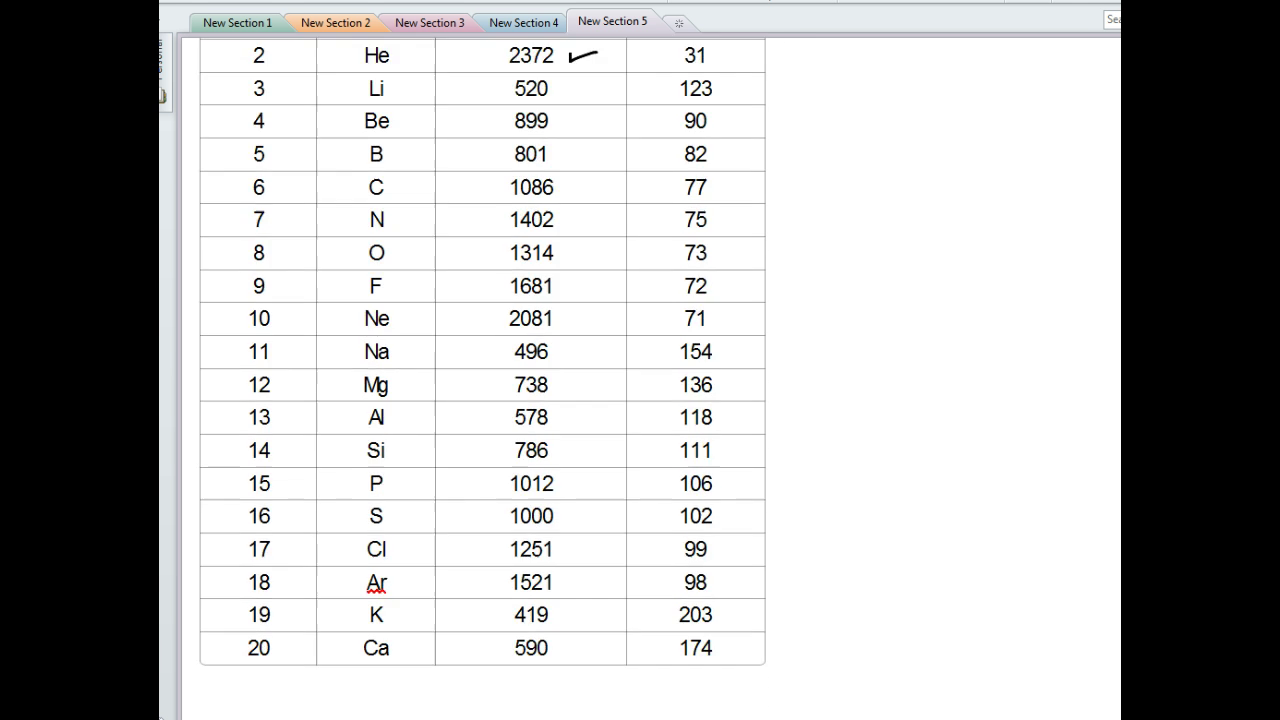
{"action": "scroll", "coordinate": [494, 377], "scroll_direction": "down", "scroll_amount": 2}
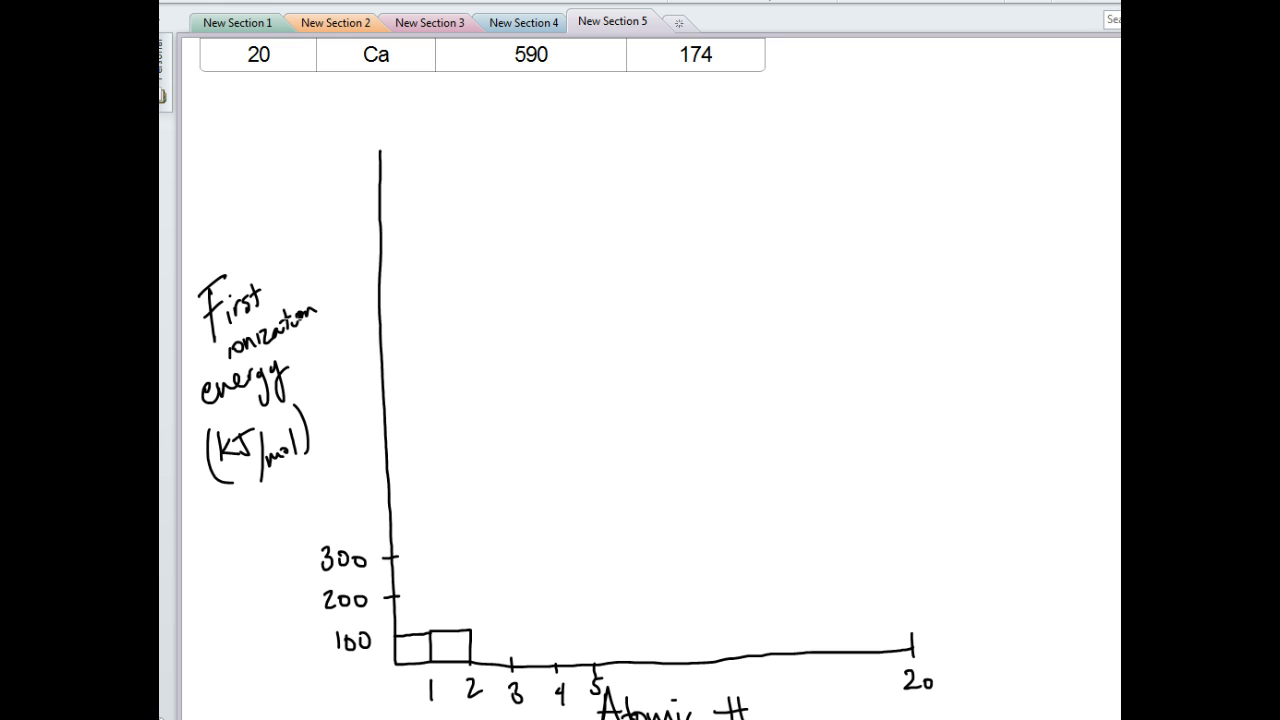
Add y-axis ticks labelled 2100 near the top and 400 above 300.
{"action": "mouse_move", "coordinate": [366, 188]}
{"action": "left_mouse_down"}
{"action": "mouse_move", "coordinate": [386, 188]}
{"action": "mouse_move", "coordinate": [325, 197]}
{"action": "left_mouse_up"}
{"action": "left_click_drag", "start_coordinate": [338, 181], "coordinate": [351, 181]}
{"action": "left_click_drag", "start_coordinate": [380, 528], "coordinate": [400, 526]}
{"action": "mouse_move", "coordinate": [325, 504]}
{"action": "left_mouse_down"}
{"action": "mouse_move", "coordinate": [320, 514]}
{"action": "mouse_move", "coordinate": [336, 514]}
{"action": "left_mouse_up"}
{"action": "left_click_drag", "start_coordinate": [331, 502], "coordinate": [331, 527]}
{"action": "left_click_drag", "start_coordinate": [344, 506], "coordinate": [359, 507]}
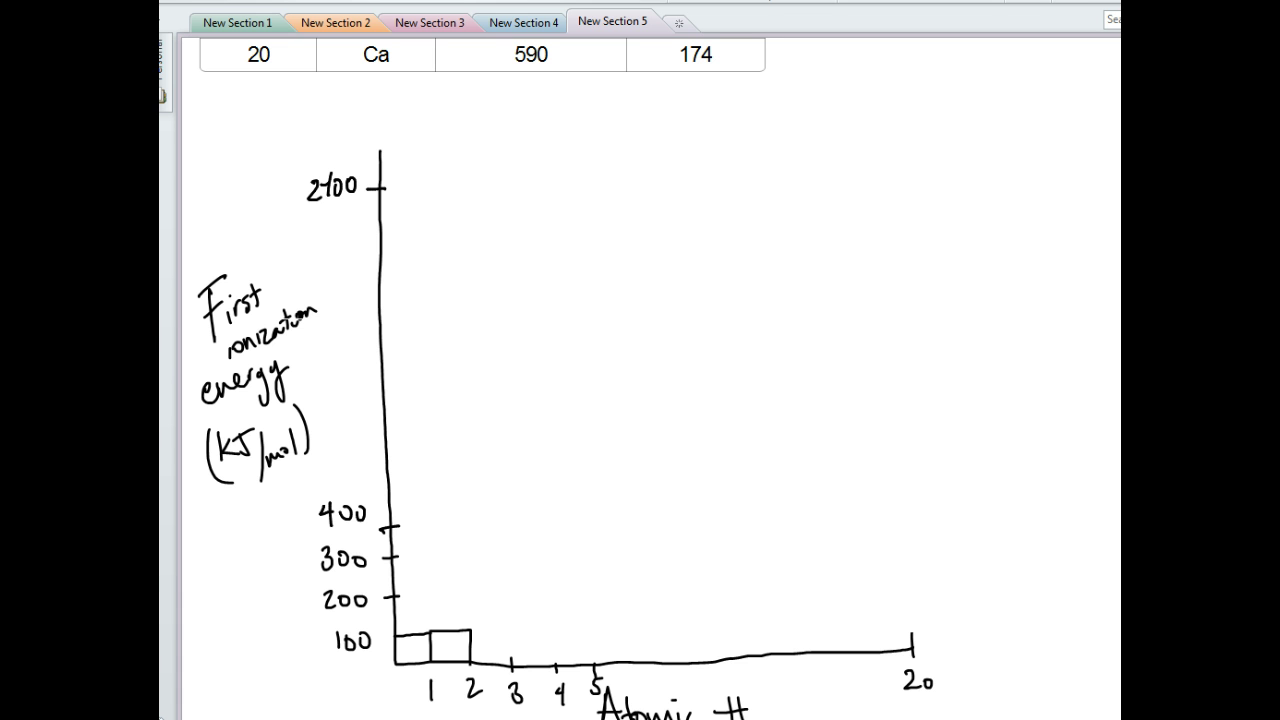
Circle hydrogen's atomic number 1 and energy 1312 in red.
{"action": "scroll", "coordinate": [560, 380], "scroll_direction": "up", "scroll_amount": 10}
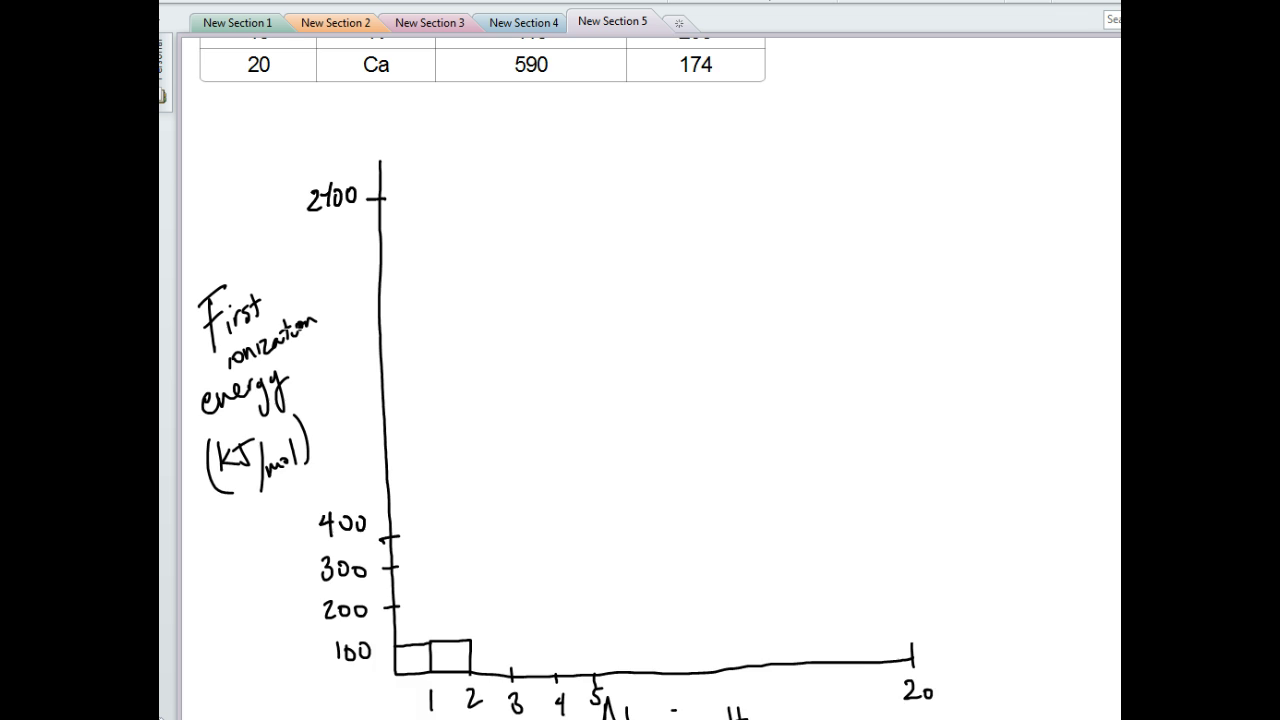
{"action": "scroll", "coordinate": [490, 380], "scroll_direction": "up", "scroll_amount": 4}
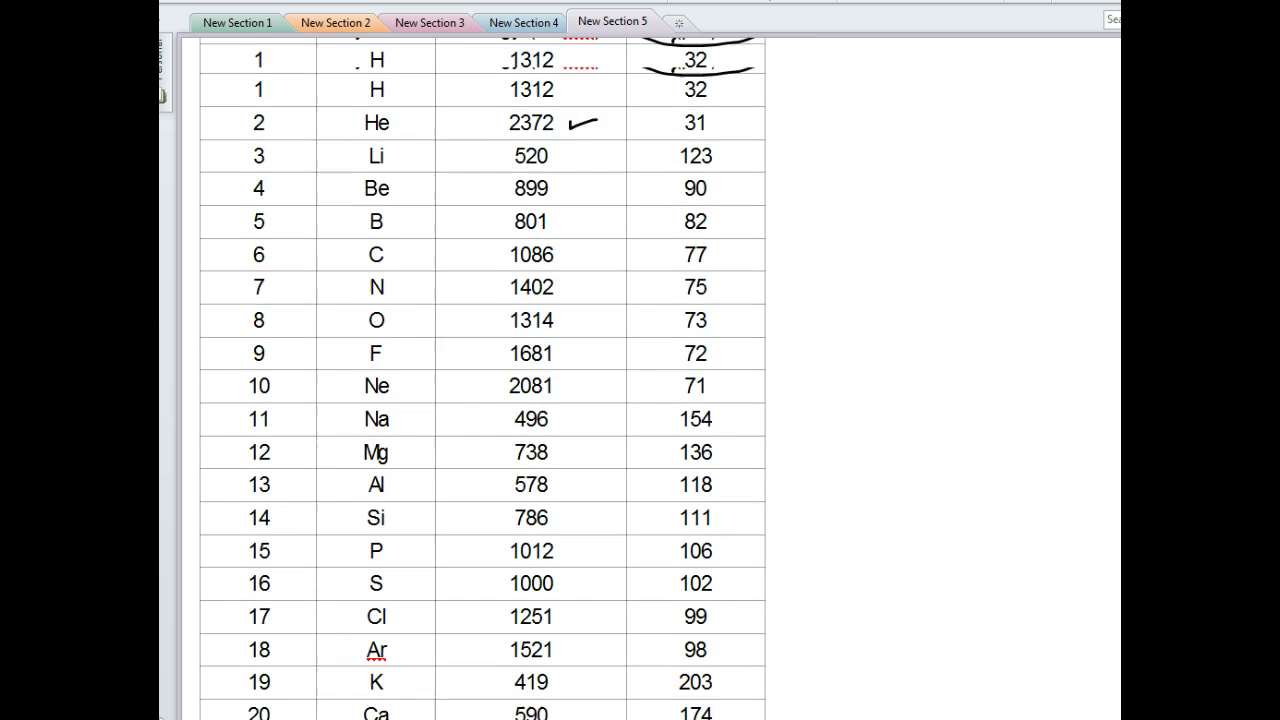
{"action": "mouse_move", "coordinate": [262, 132]}
{"action": "left_mouse_down"}
{"action": "mouse_move", "coordinate": [250, 162]}
{"action": "mouse_move", "coordinate": [238, 143]}
{"action": "left_mouse_up"}
{"action": "mouse_move", "coordinate": [544, 127]}
{"action": "left_mouse_down"}
{"action": "mouse_move", "coordinate": [530, 125]}
{"action": "mouse_move", "coordinate": [530, 161]}
{"action": "mouse_move", "coordinate": [526, 129]}
{"action": "left_mouse_up"}
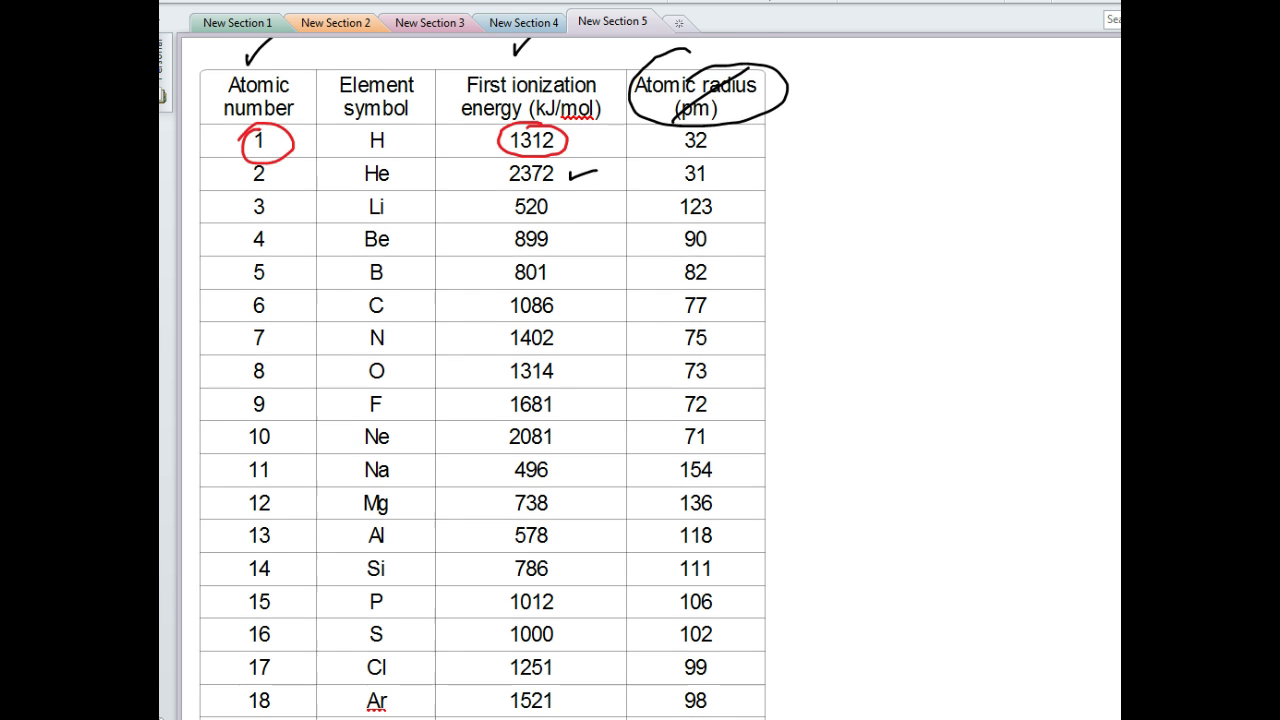
Add evenly spaced ticks up the y-axis above 400.
{"action": "scroll", "coordinate": [480, 380], "scroll_direction": "down", "scroll_amount": 10}
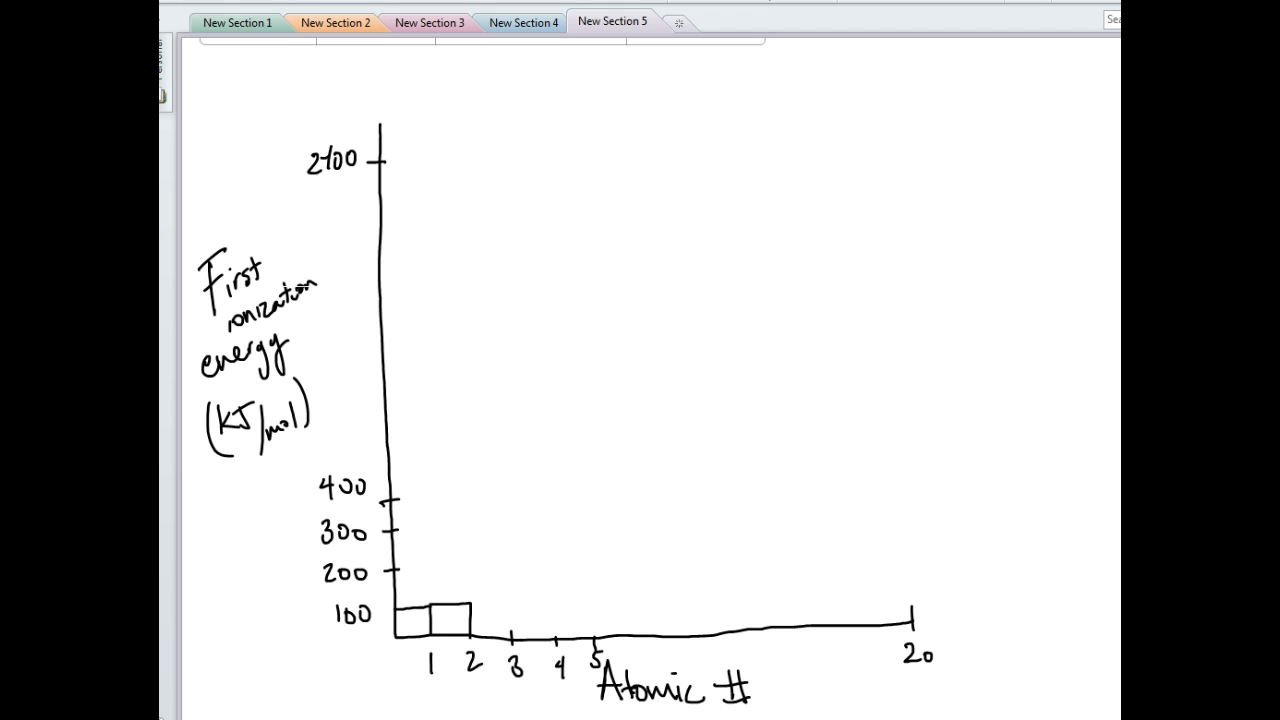
{"action": "mouse_move", "coordinate": [374, 470]}
{"action": "left_mouse_down"}
{"action": "mouse_move", "coordinate": [388, 469]}
{"action": "mouse_move", "coordinate": [396, 411]}
{"action": "left_mouse_up"}
{"action": "mouse_move", "coordinate": [372, 382]}
{"action": "left_mouse_down"}
{"action": "mouse_move", "coordinate": [394, 380]}
{"action": "mouse_move", "coordinate": [393, 230]}
{"action": "left_mouse_up"}
Plot hydrogen's point on the graph and label it H.
{"action": "left_click", "coordinate": [413, 256]}
{"action": "left_click_drag", "start_coordinate": [403, 233], "coordinate": [404, 244]}
{"action": "left_click_drag", "start_coordinate": [411, 225], "coordinate": [412, 240]}
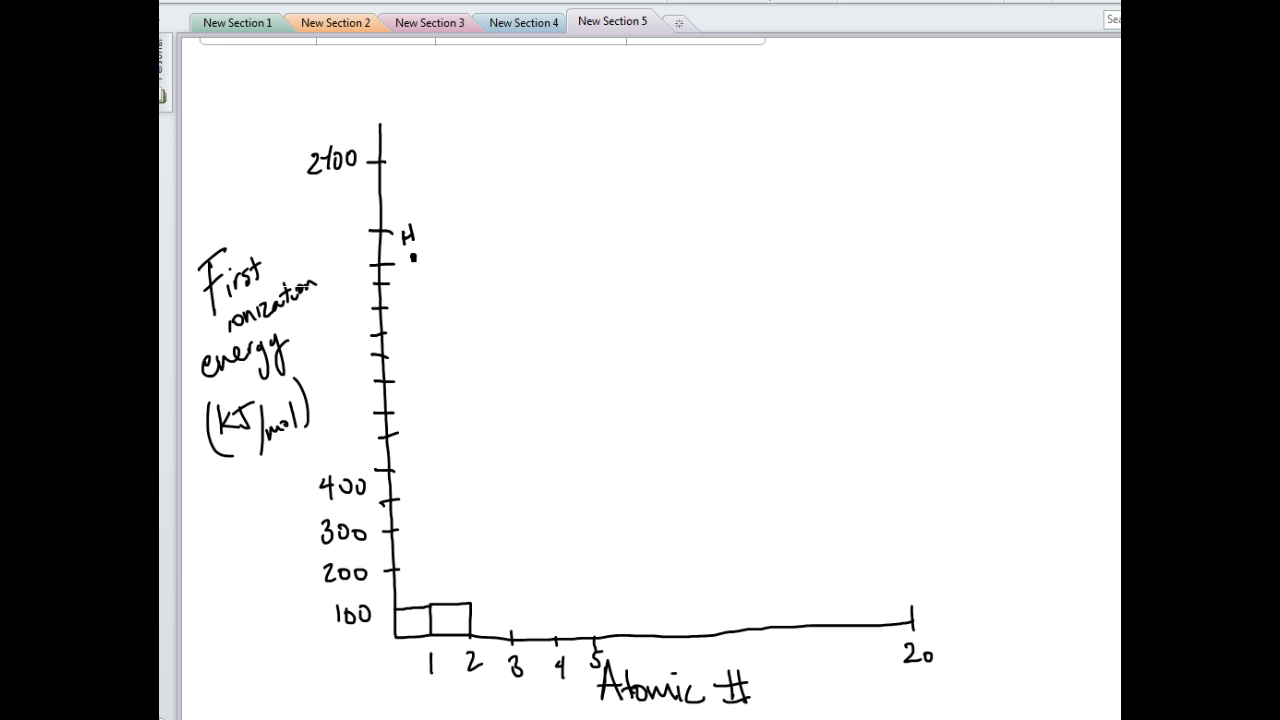
{"action": "scroll", "coordinate": [482, 380], "scroll_direction": "up", "scroll_amount": 10}
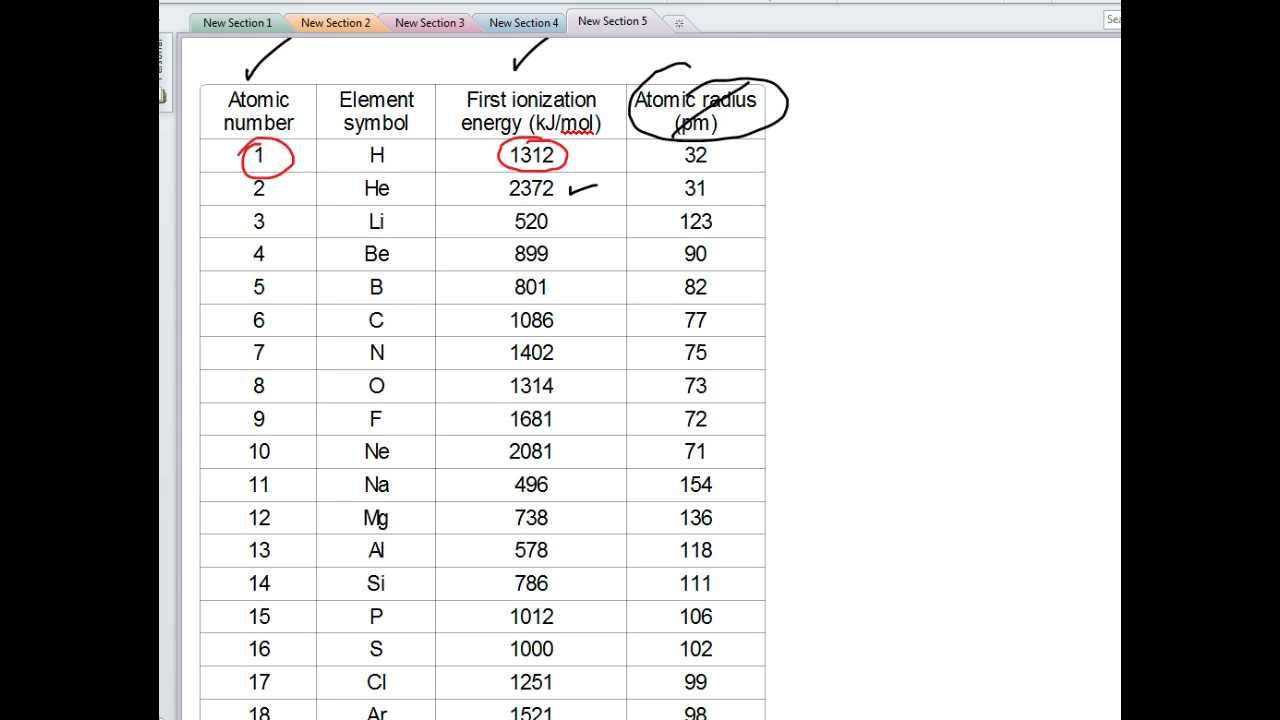
Circle helium's atomic number 2 and energy 2372 in red.
{"action": "mouse_move", "coordinate": [276, 203]}
{"action": "left_mouse_down"}
{"action": "mouse_move", "coordinate": [277, 188]}
{"action": "mouse_move", "coordinate": [272, 205]}
{"action": "left_mouse_up"}
{"action": "mouse_move", "coordinate": [516, 209]}
{"action": "left_mouse_down"}
{"action": "mouse_move", "coordinate": [497, 200]}
{"action": "mouse_move", "coordinate": [522, 207]}
{"action": "left_mouse_up"}
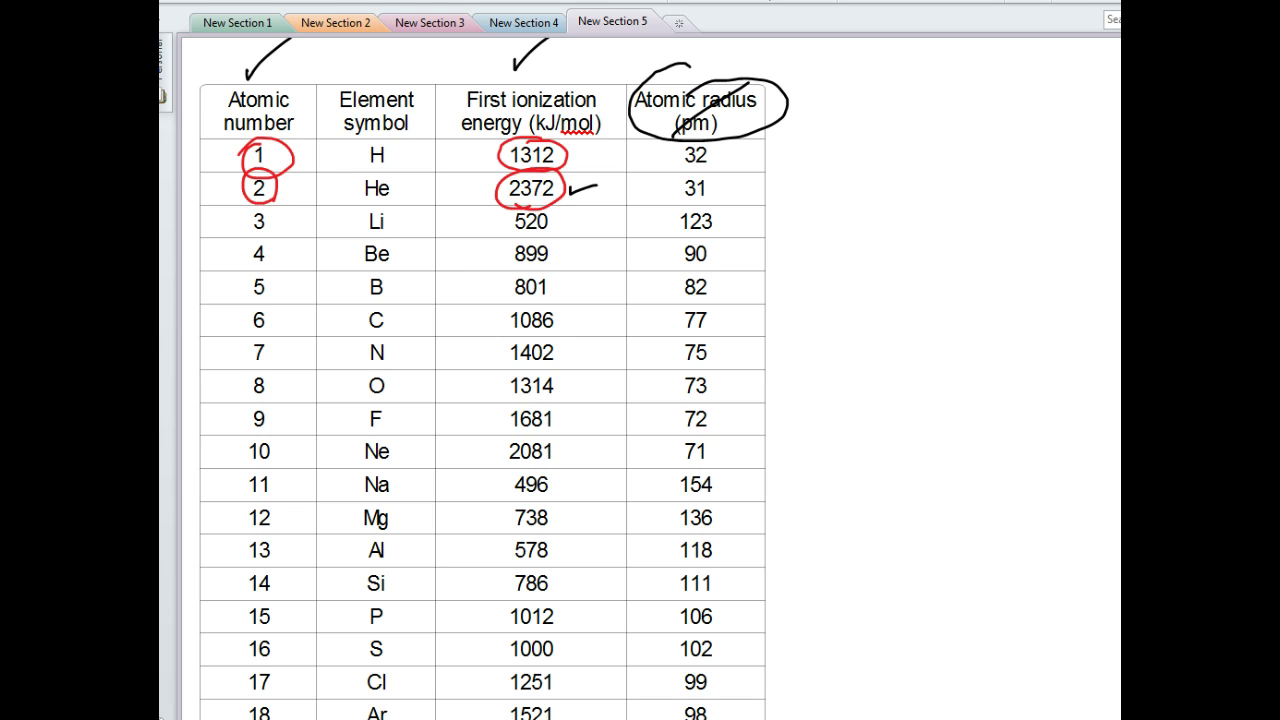
{"action": "scroll", "coordinate": [640, 380], "scroll_direction": "up", "scroll_amount": 2}
{"action": "scroll", "coordinate": [640, 380], "scroll_direction": "down", "scroll_amount": 9}
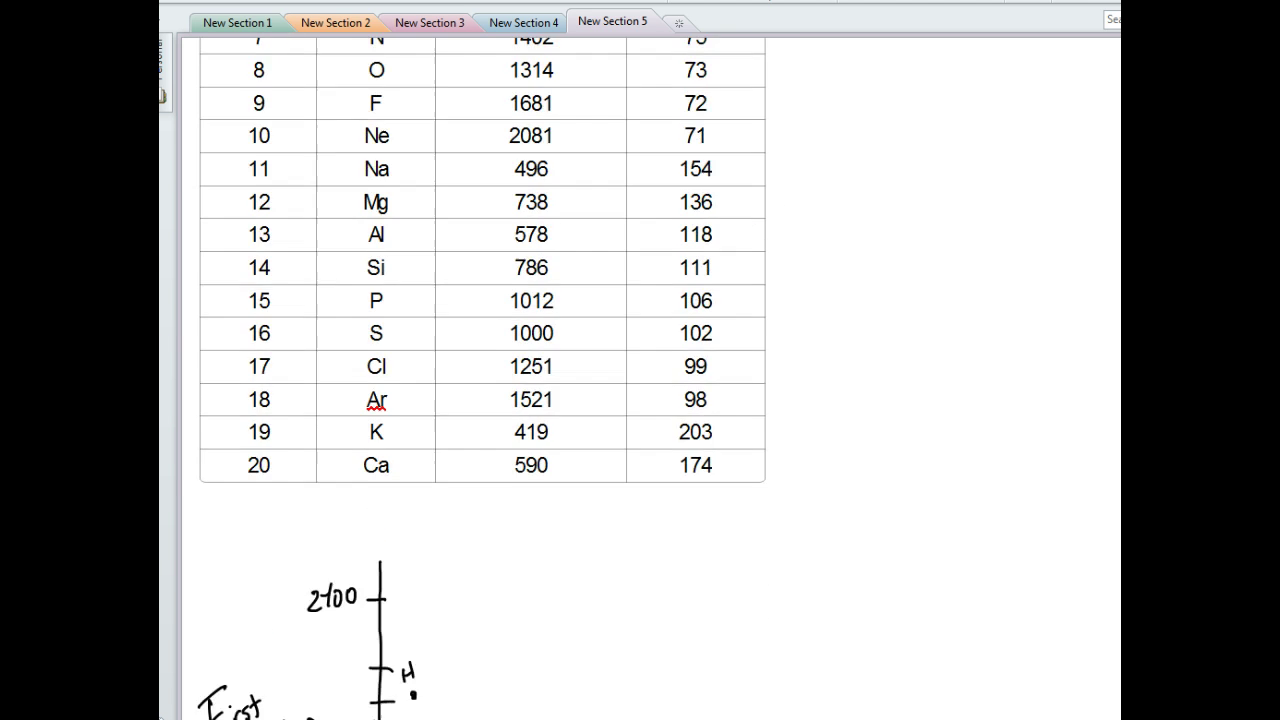
{"action": "scroll", "coordinate": [640, 380], "scroll_direction": "up", "scroll_amount": 1}
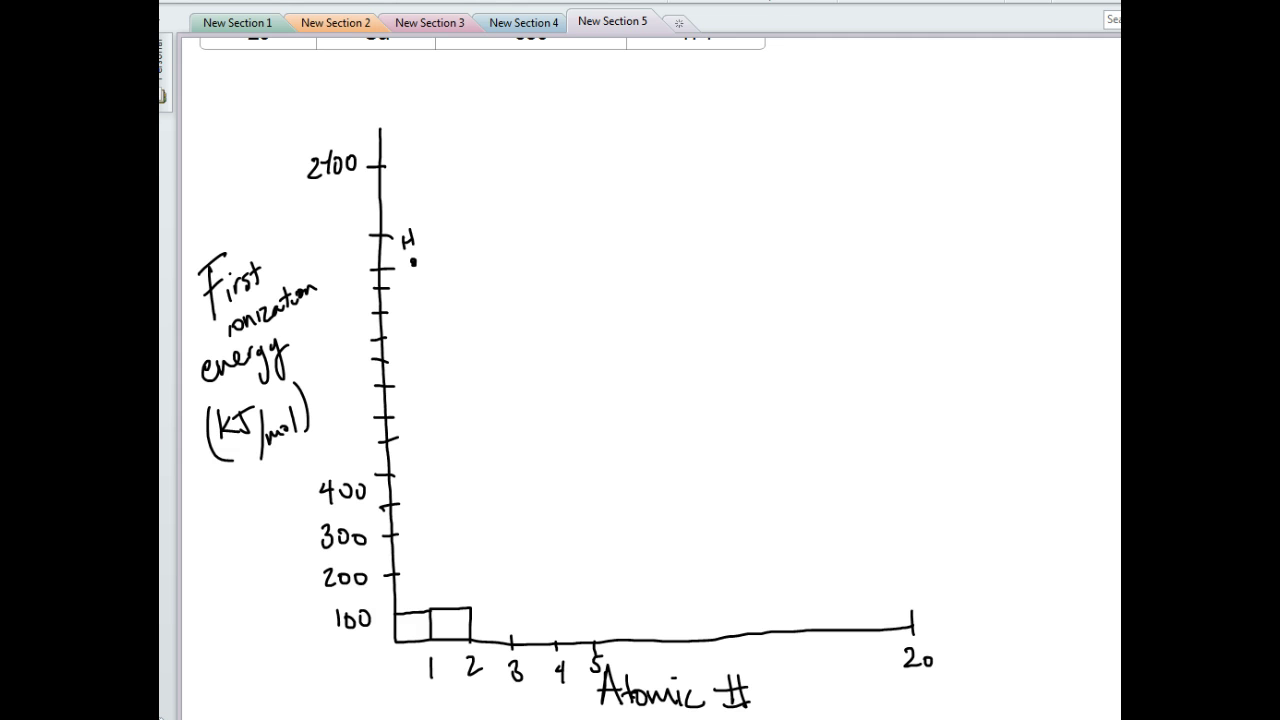
Draw the line rising through H to a circled helium peak, then down to the valley.
{"action": "mouse_move", "coordinate": [399, 638]}
{"action": "left_mouse_down"}
{"action": "mouse_move", "coordinate": [413, 261]}
{"action": "mouse_move", "coordinate": [447, 182]}
{"action": "mouse_move", "coordinate": [489, 344]}
{"action": "left_mouse_up"}
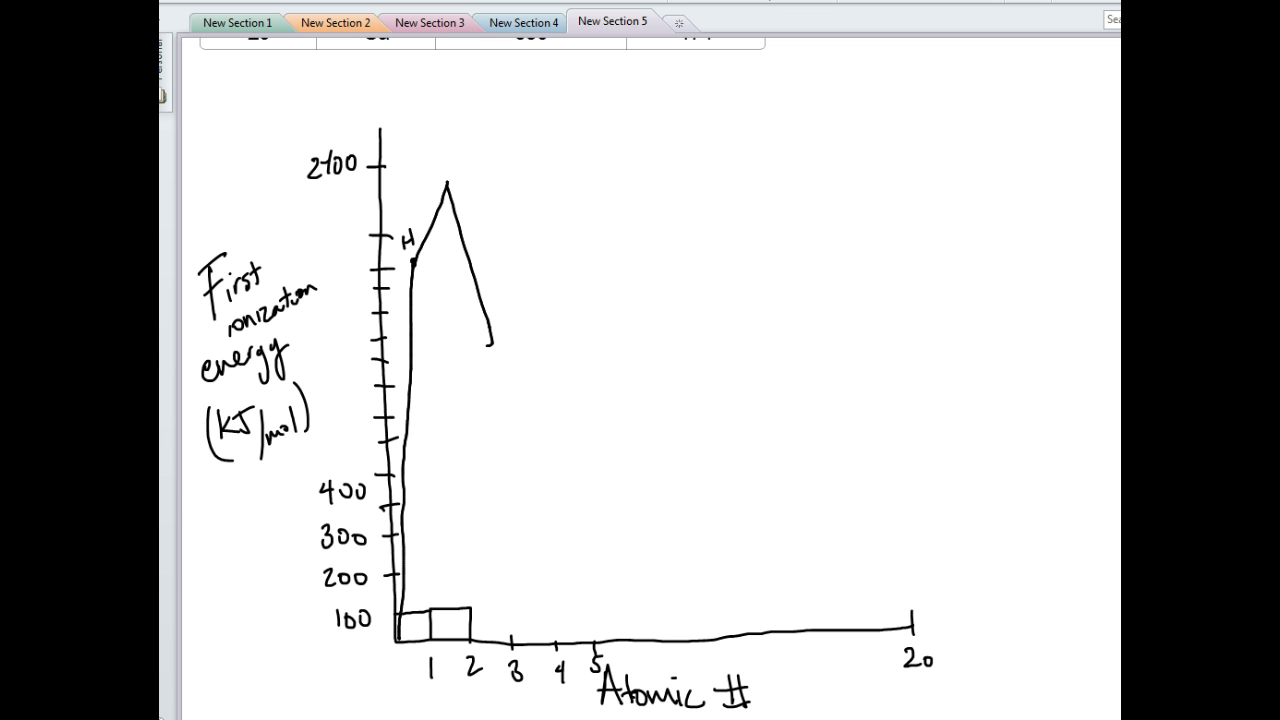
{"action": "mouse_move", "coordinate": [455, 151]}
{"action": "left_mouse_down"}
{"action": "mouse_move", "coordinate": [472, 186]}
{"action": "mouse_move", "coordinate": [436, 154]}
{"action": "left_mouse_up"}
{"action": "mouse_move", "coordinate": [489, 334]}
{"action": "left_mouse_down"}
{"action": "mouse_move", "coordinate": [534, 538]}
{"action": "mouse_move", "coordinate": [552, 495]}
{"action": "mouse_move", "coordinate": [520, 534]}
{"action": "mouse_move", "coordinate": [545, 520]}
{"action": "left_mouse_up"}
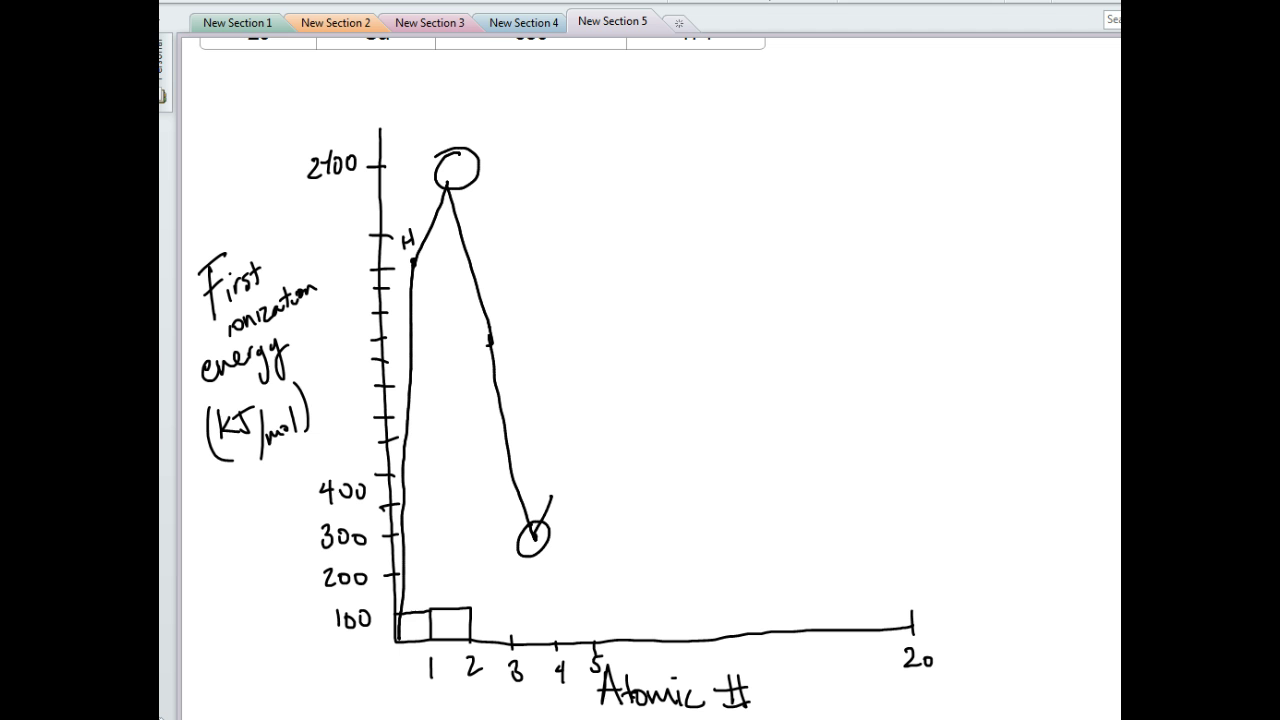